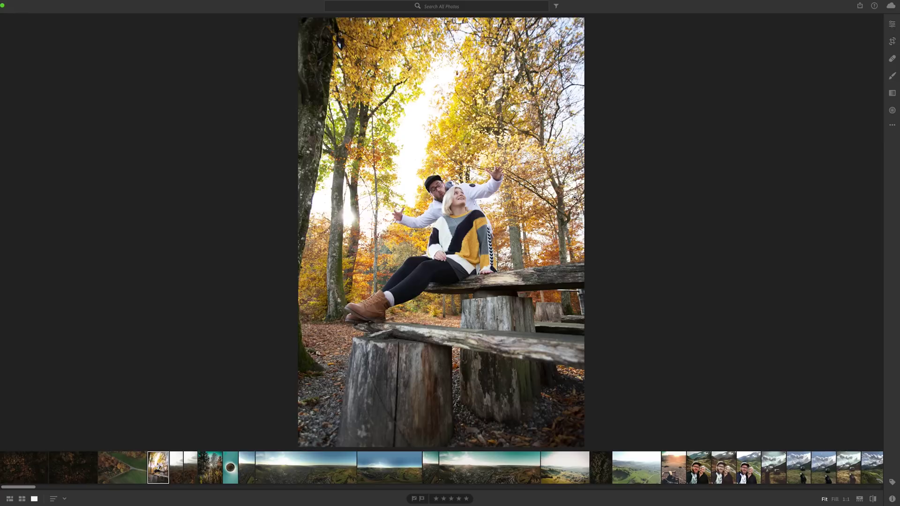
Launch Lightroom CC from the Creative Cloud app list.
left_click(673, 1)
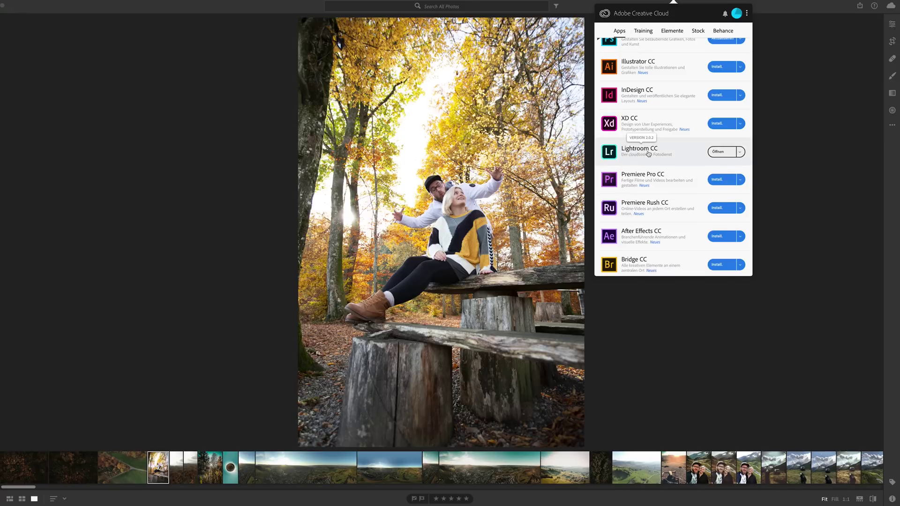
left_click(725, 153)
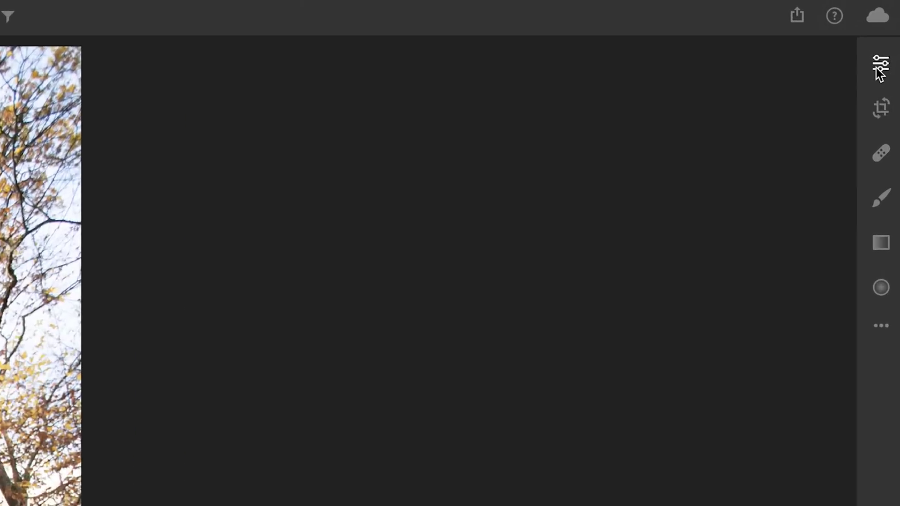
Raise the forest couple photo's contrast to +12 in the Light adjustments.
left_click(892, 24)
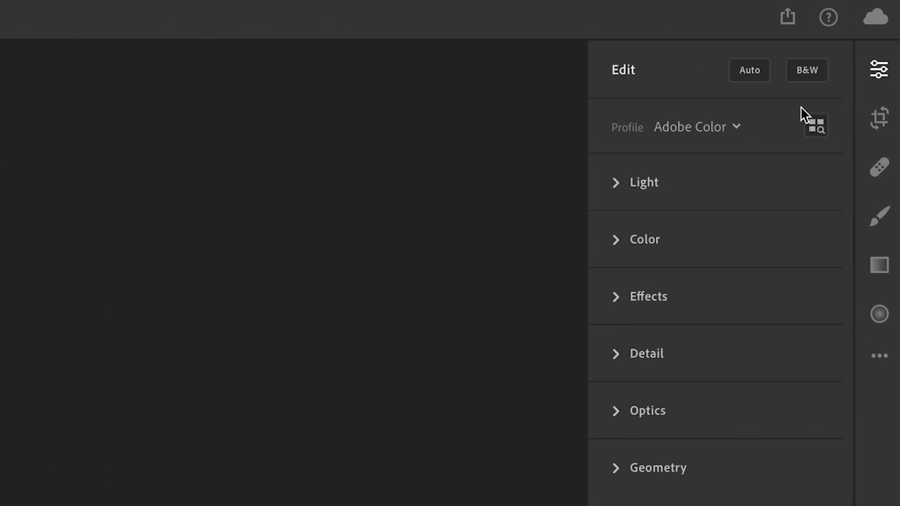
left_click(617, 184)
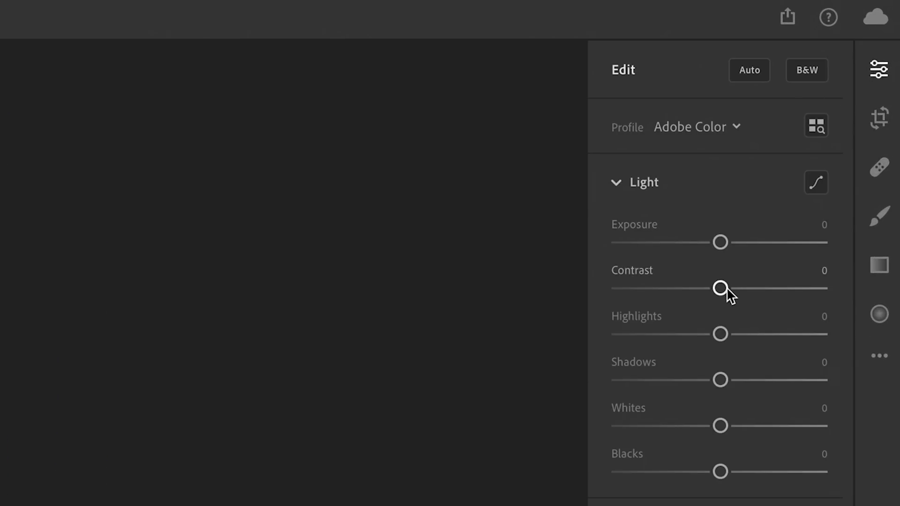
mouse_move(727, 296)
left_mouse_down()
mouse_move(781, 291)
mouse_move(737, 292)
left_mouse_up()
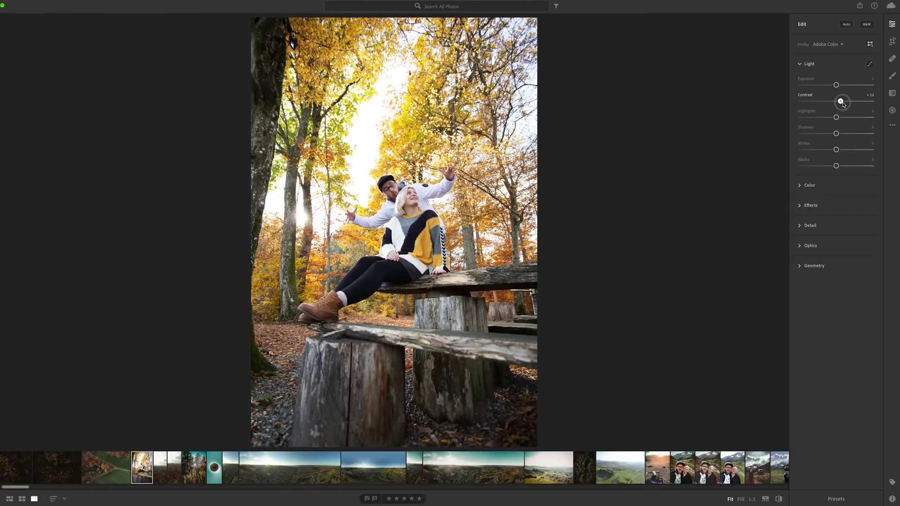
left_click(807, 64)
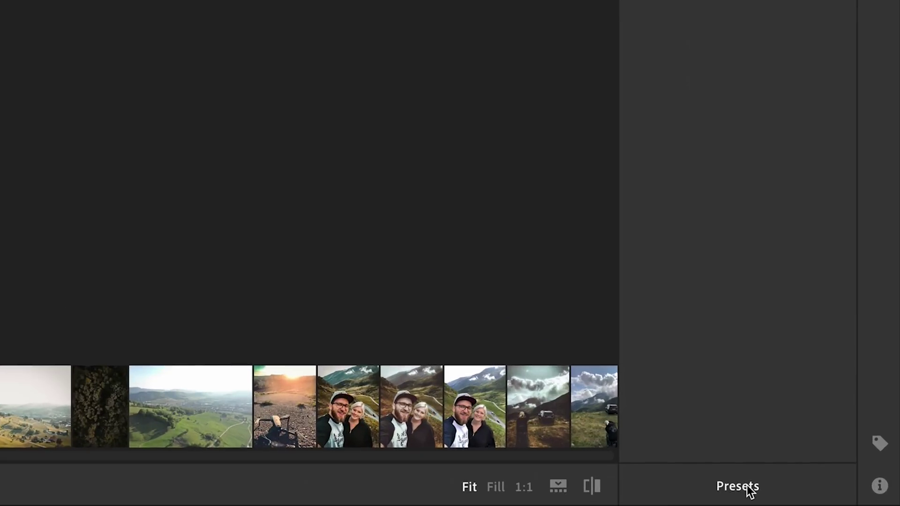
Try the GoneScotland_LochNess preset on the photo, then undo it.
left_click(747, 487)
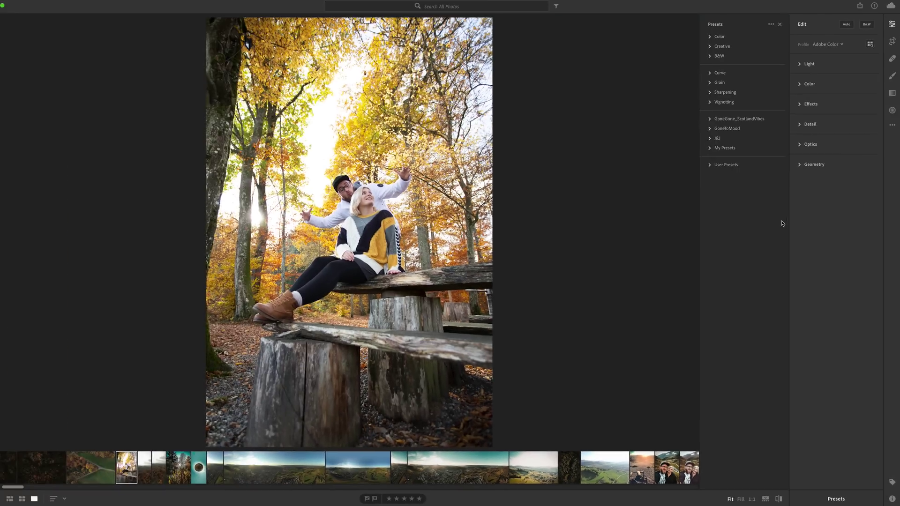
left_click(711, 121)
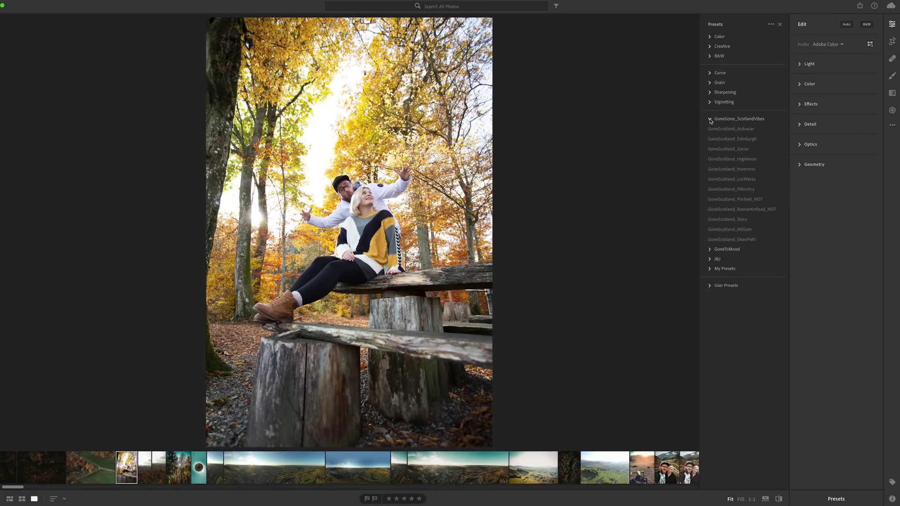
left_click(752, 171)
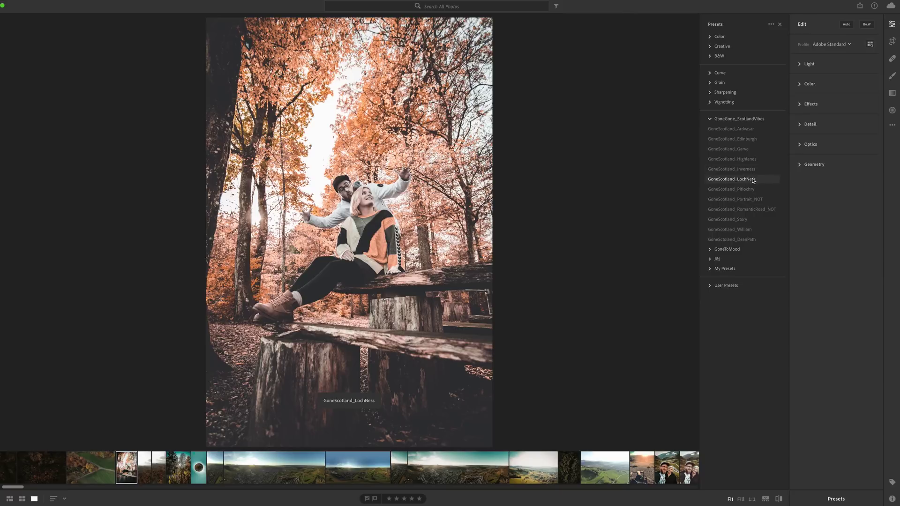
key("super+z")
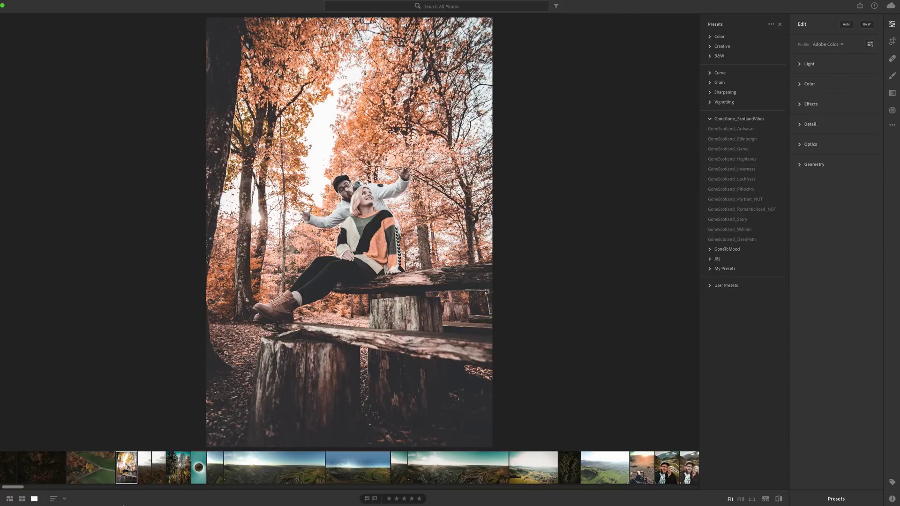
left_click(180, 499)
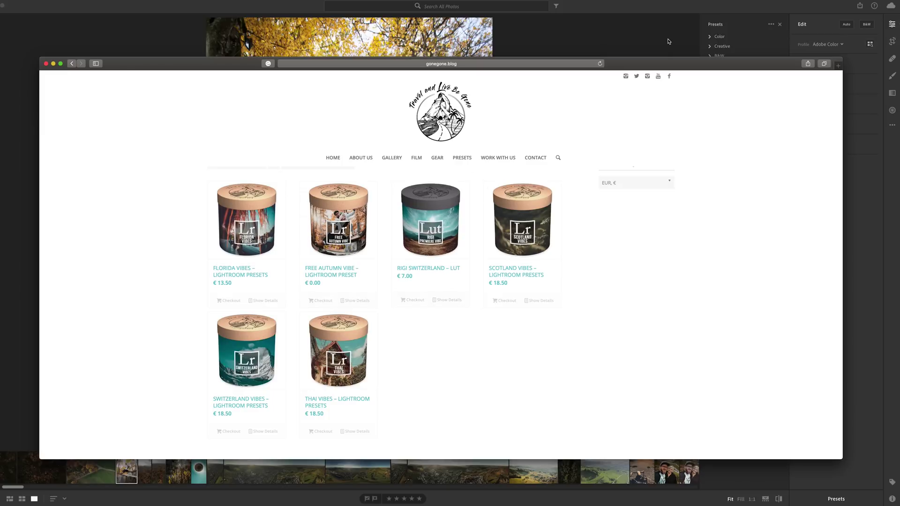
Choose GoneGone_LightForest.xmp and GoneGone_AutumnWalk.xmp from the Autumn Presets folder to import as presets.
left_click(627, 39)
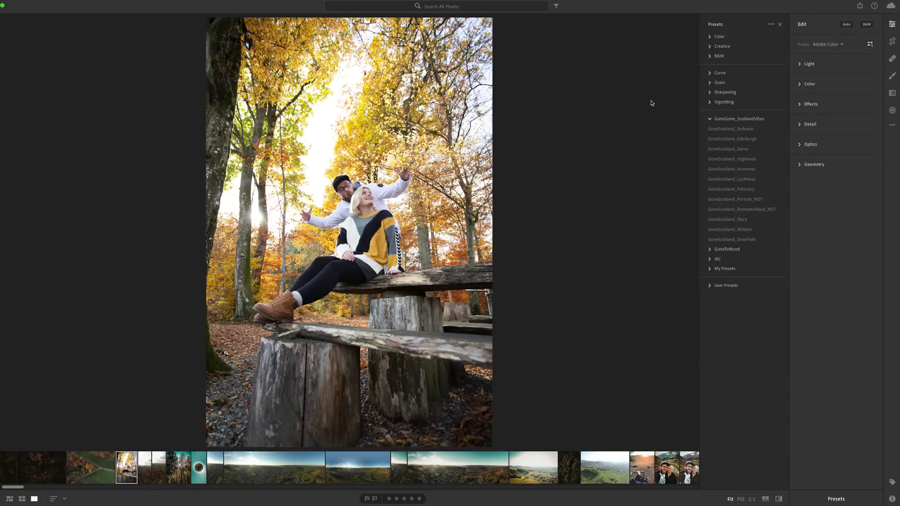
left_click(710, 120)
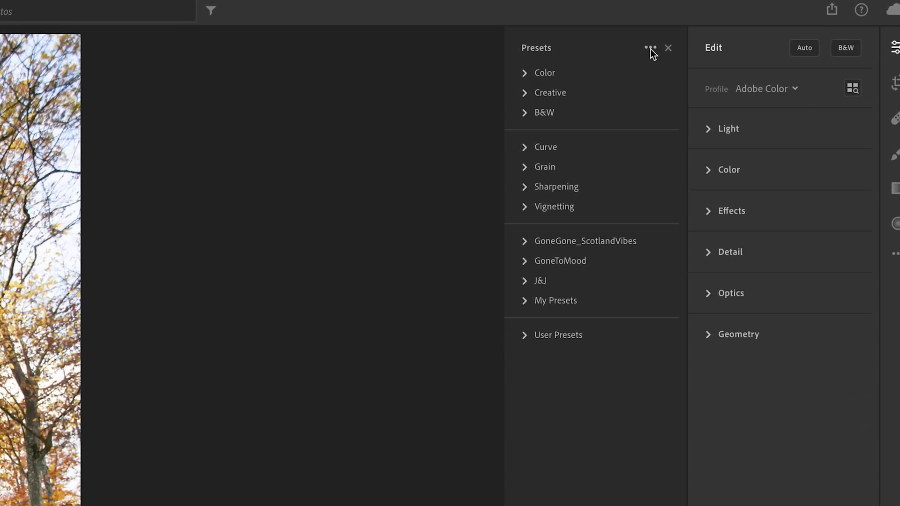
left_click(652, 49)
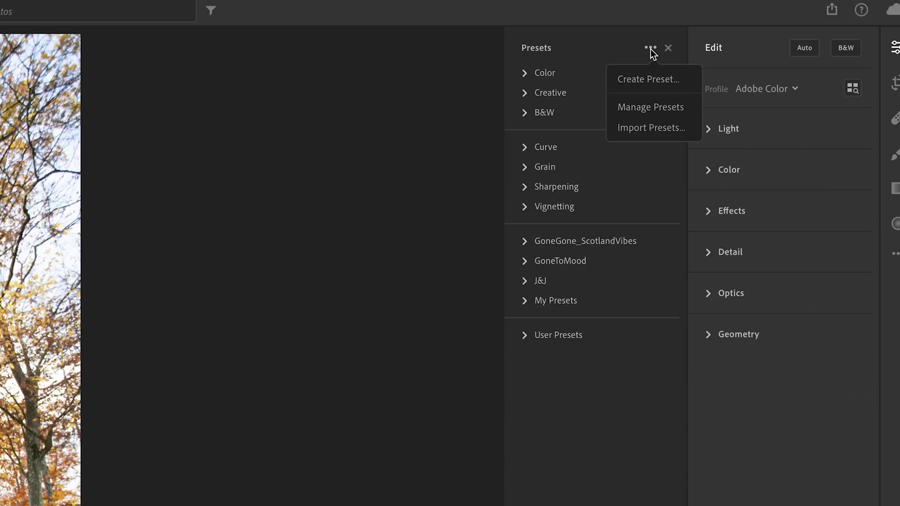
left_click(654, 130)
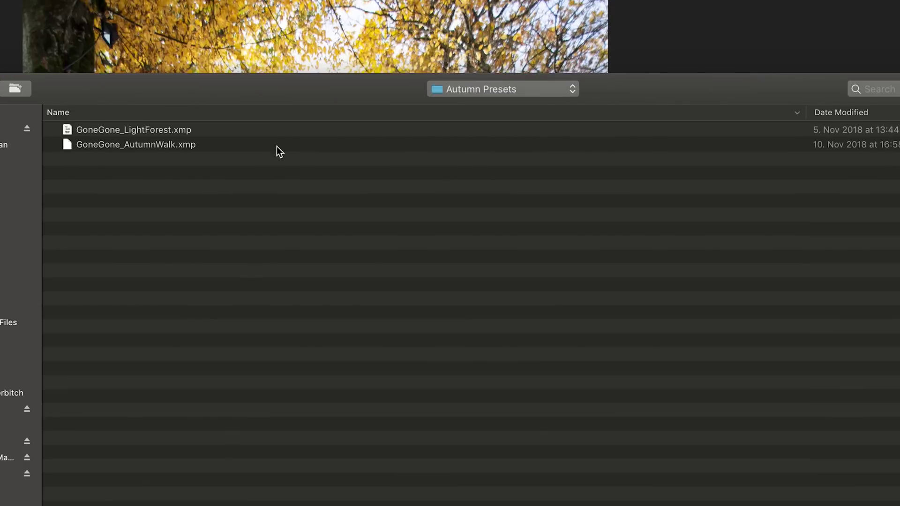
left_click(241, 134)
left_click(300, 144, "shift")
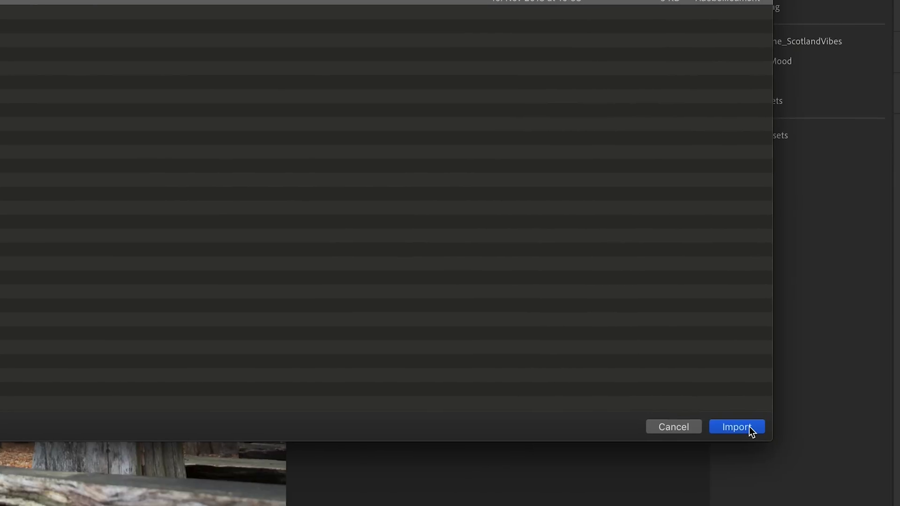
Import both autumn presets, preview GoneGone_LightForest, then apply GoneGone_AutumnWalk to the photo.
left_click(746, 427)
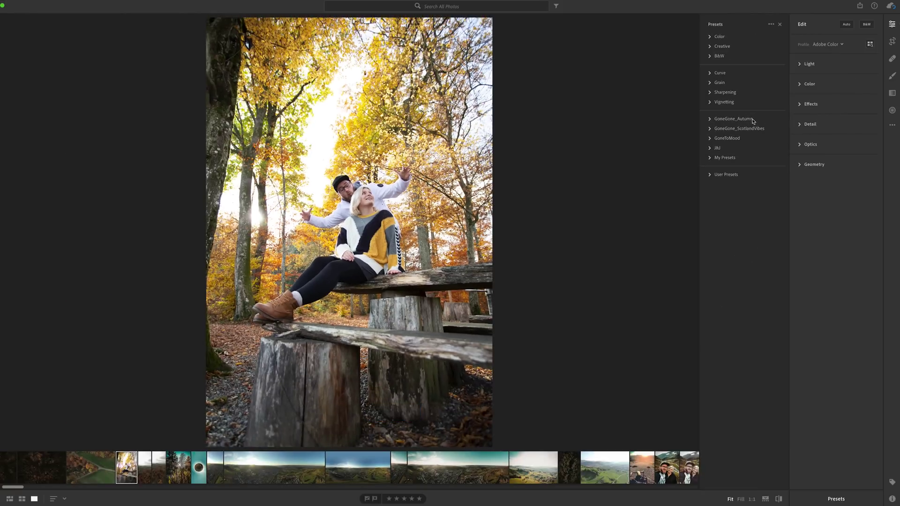
left_click(741, 120)
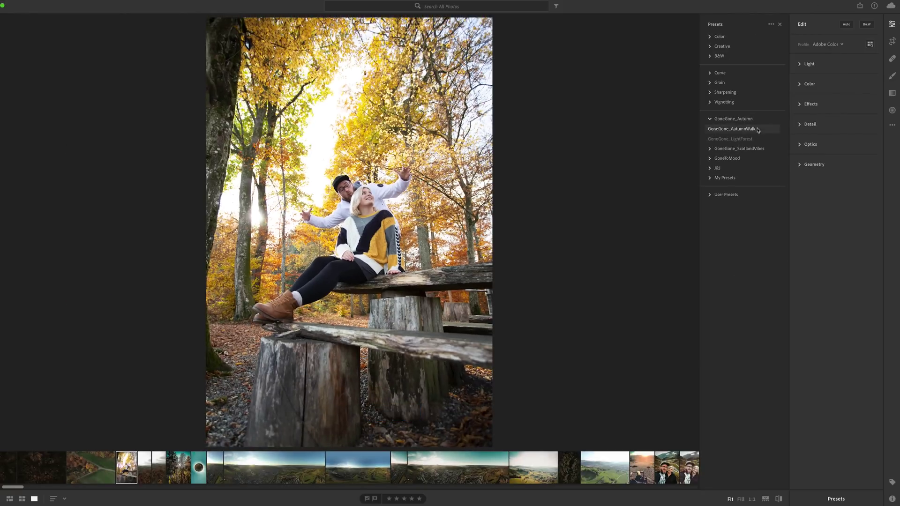
left_click(747, 139)
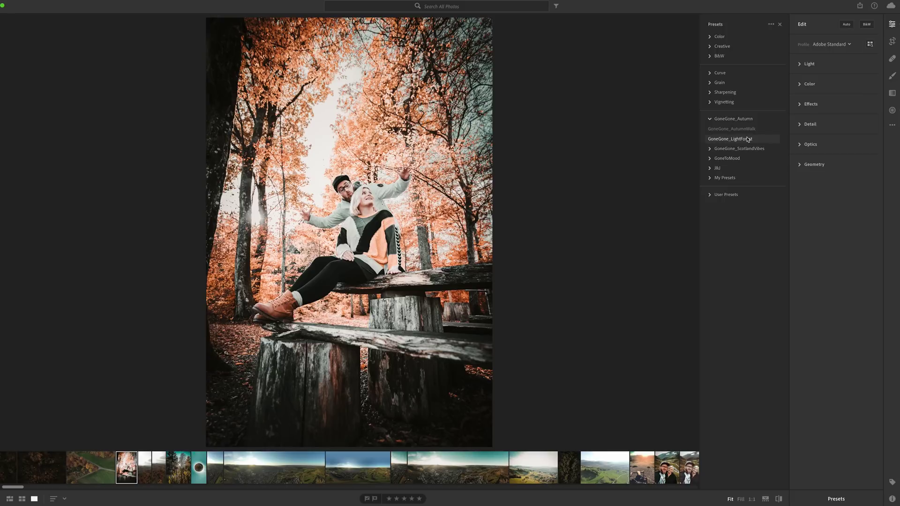
left_click(749, 130)
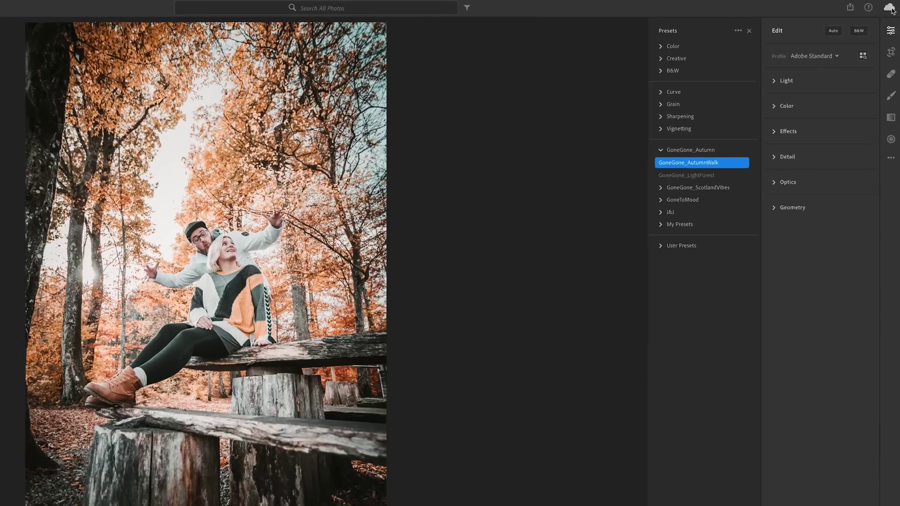
left_click(890, 6)
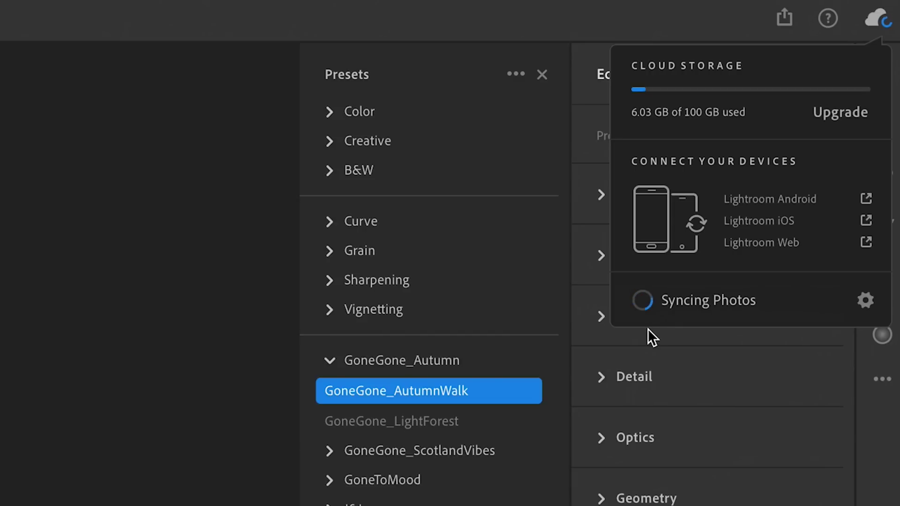
left_click(697, 367)
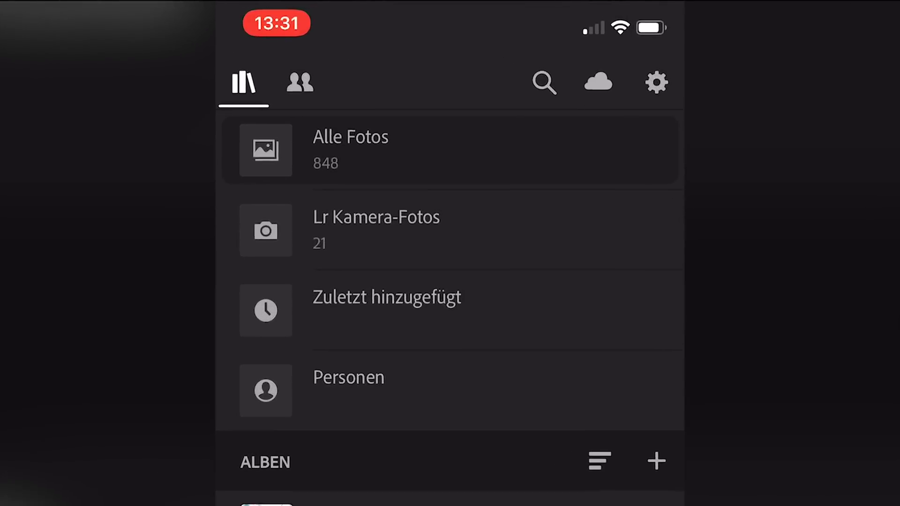
left_click(523, 41)
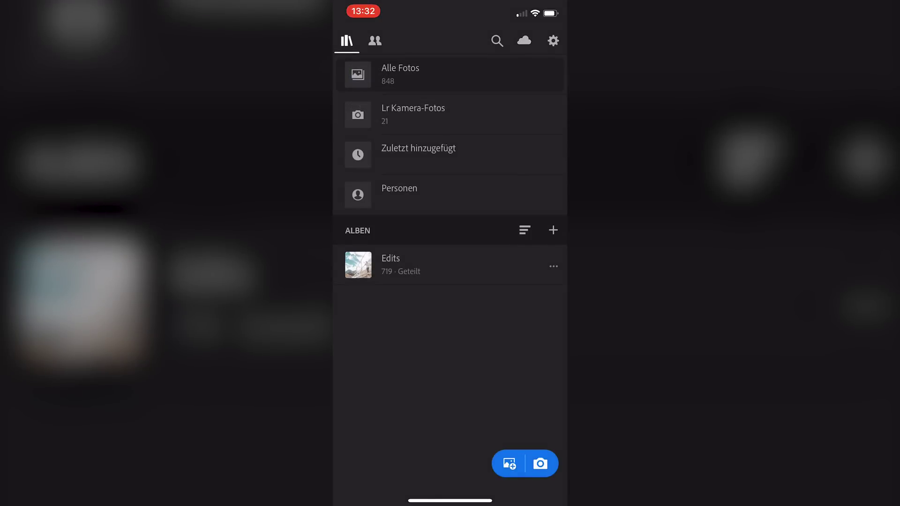
Open the forest couple photo from All Photos and show the Vorgaben presets panel.
left_click(450, 75)
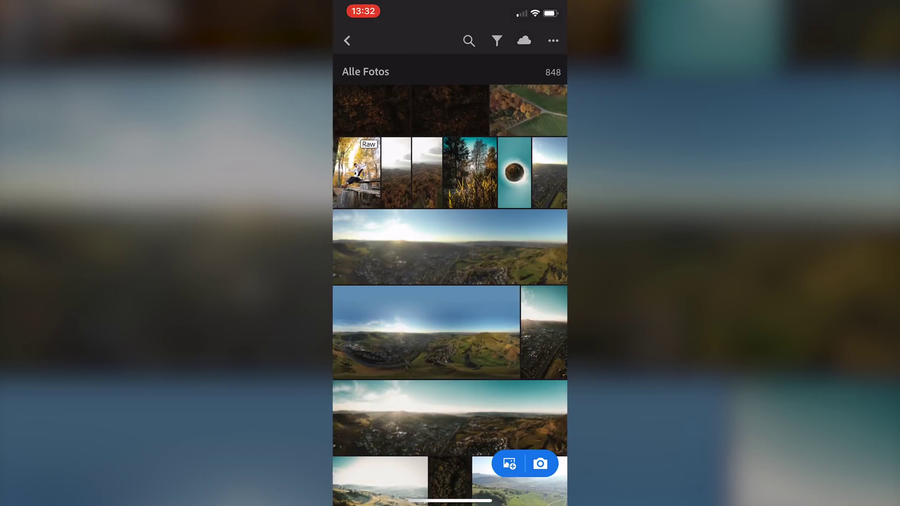
left_click(357, 171)
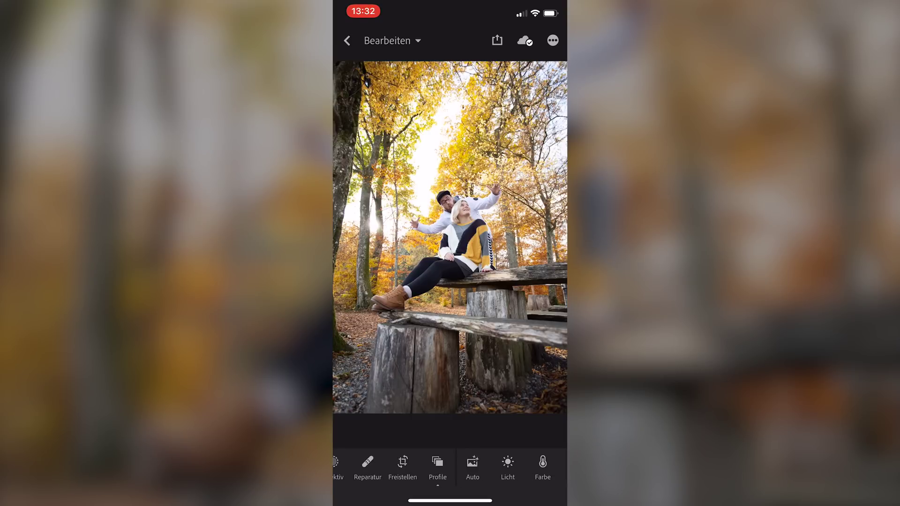
scroll(450, 469, "left", 2)
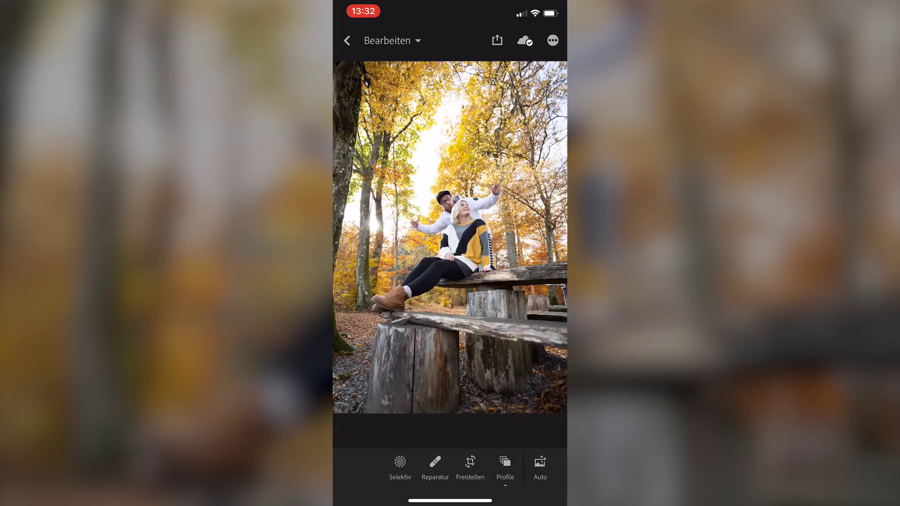
scroll(449, 469, "right", 5)
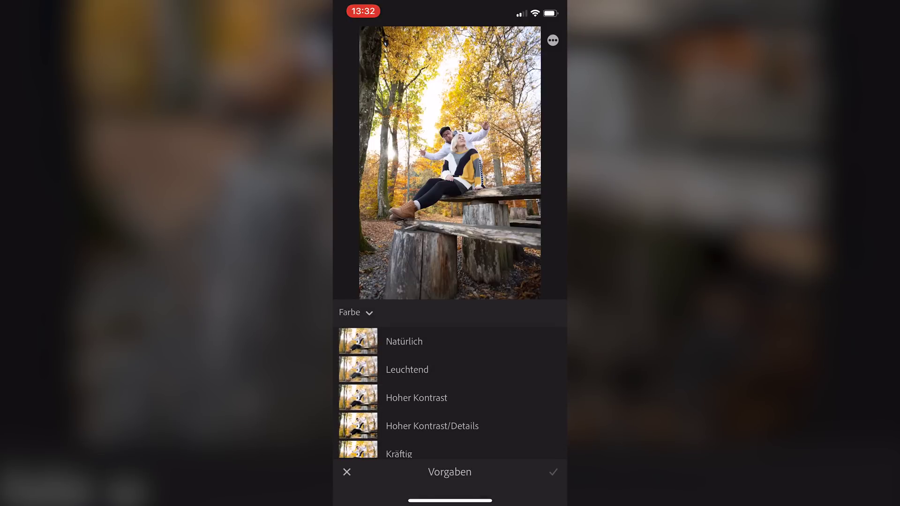
Compare the GoneGone_Autumn presets and confirm GoneGone_LightForest on the photo.
left_click(354, 312)
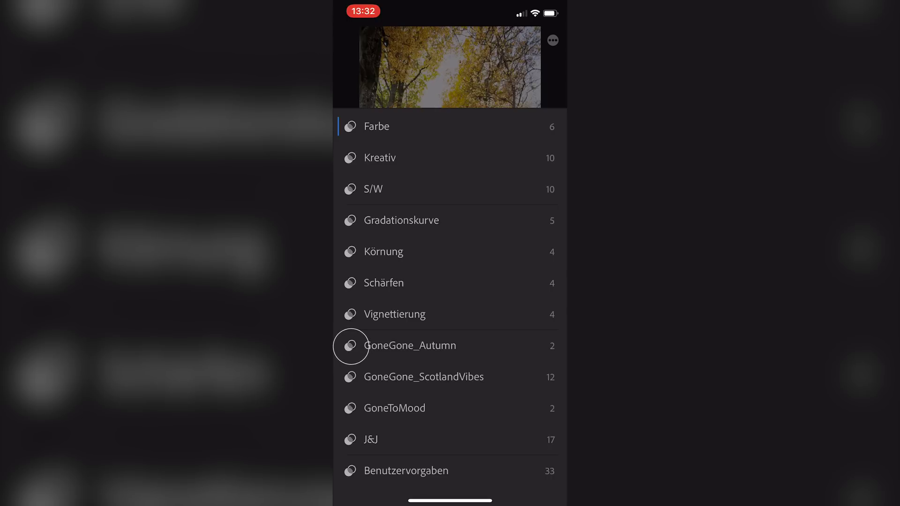
left_click(350, 346)
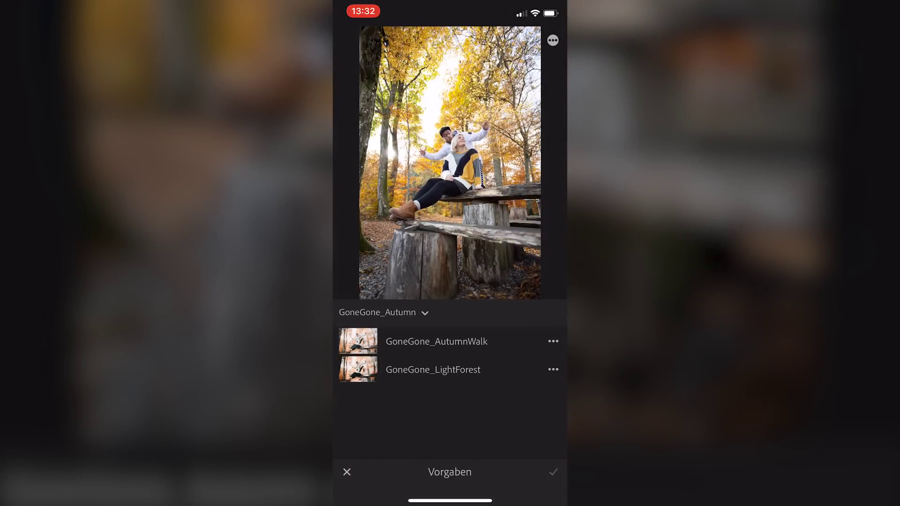
left_click(433, 369)
left_click(437, 341)
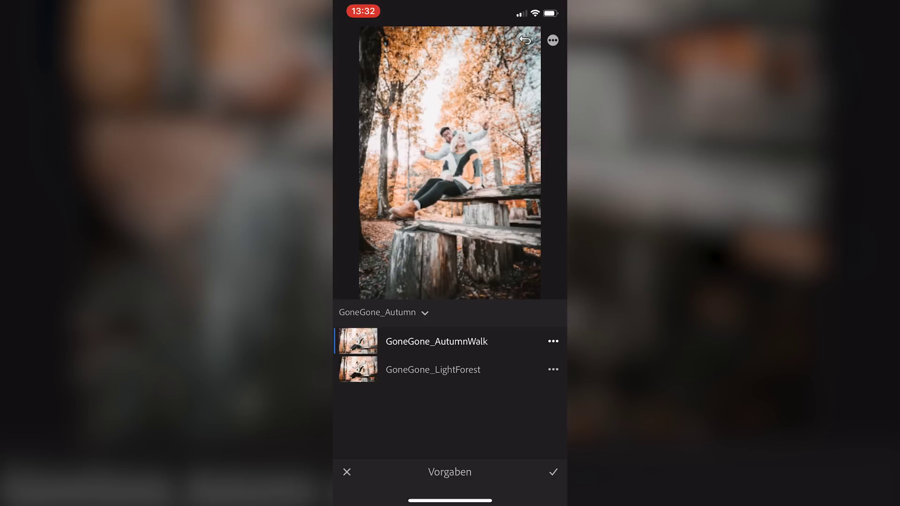
left_click(433, 369)
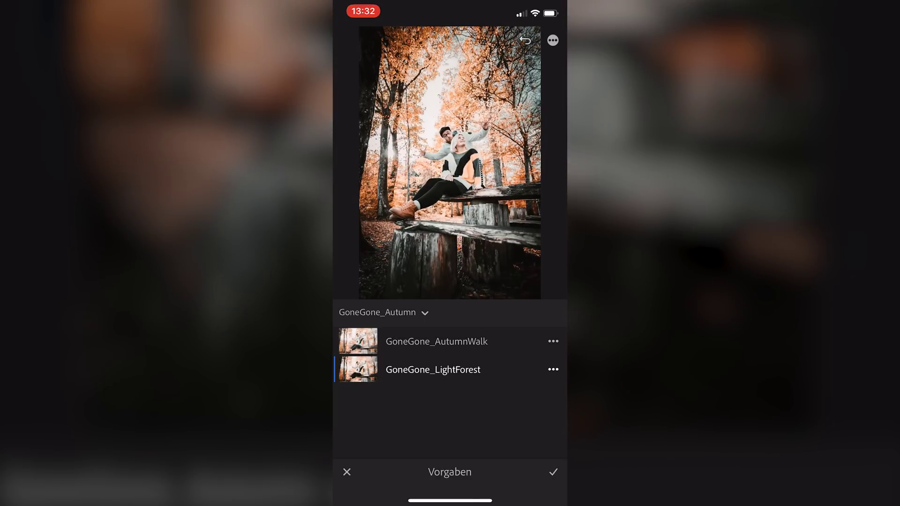
left_click(553, 471)
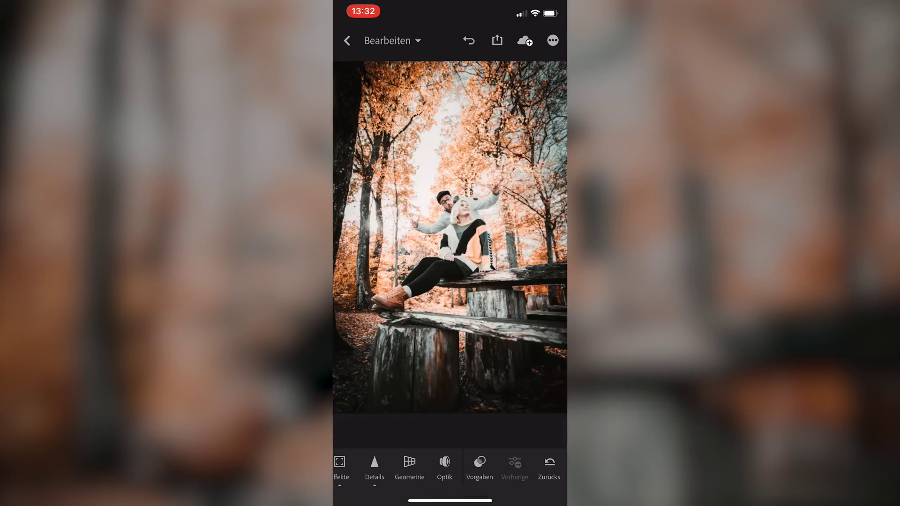
Lower the photo's Belichtung (exposure) to about -0.20 in the Licht panel.
scroll(449, 469, "left", 5)
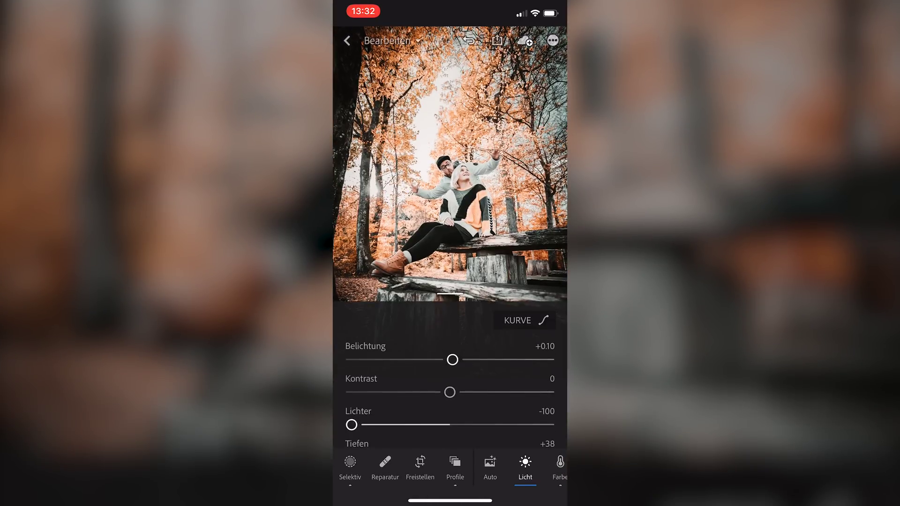
left_click_drag(452, 359, 444, 359)
left_click(525, 464)
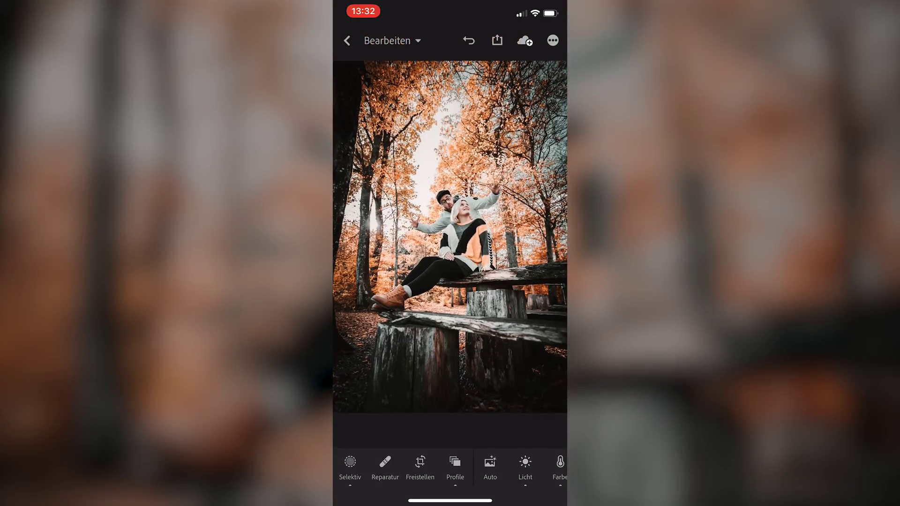